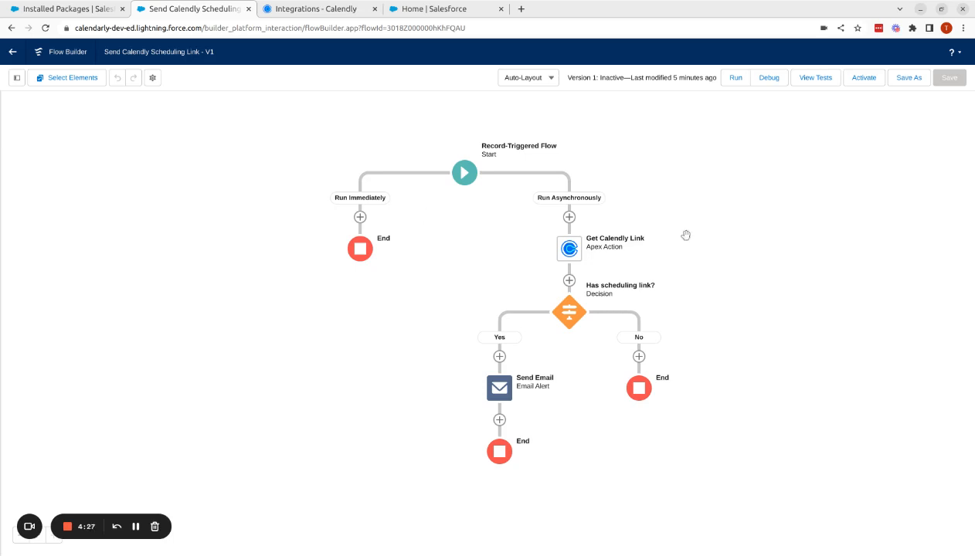
# Step: Find Named Credentials in Salesforce Setup and open the Calendly credential for editing
pyautogui.click(61, 8)
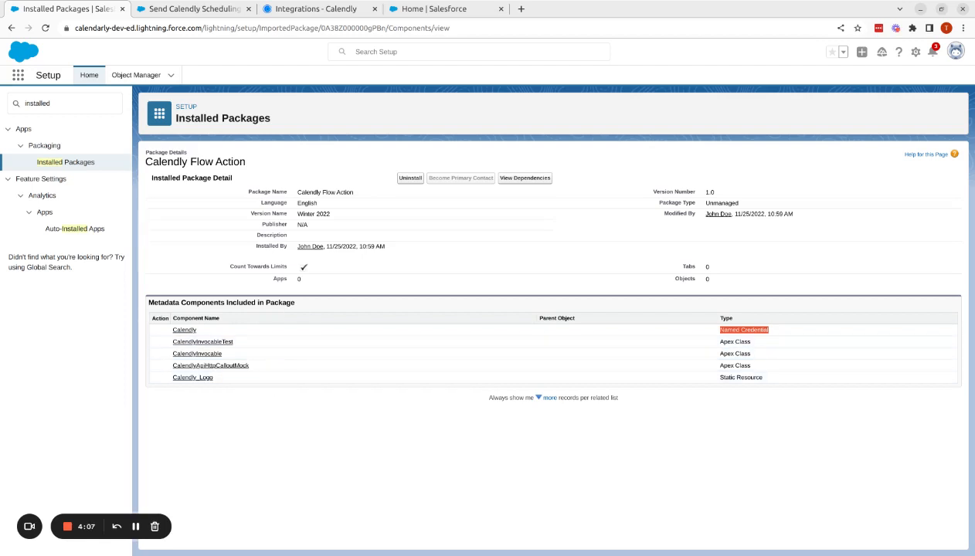
pyautogui.click(80, 104)
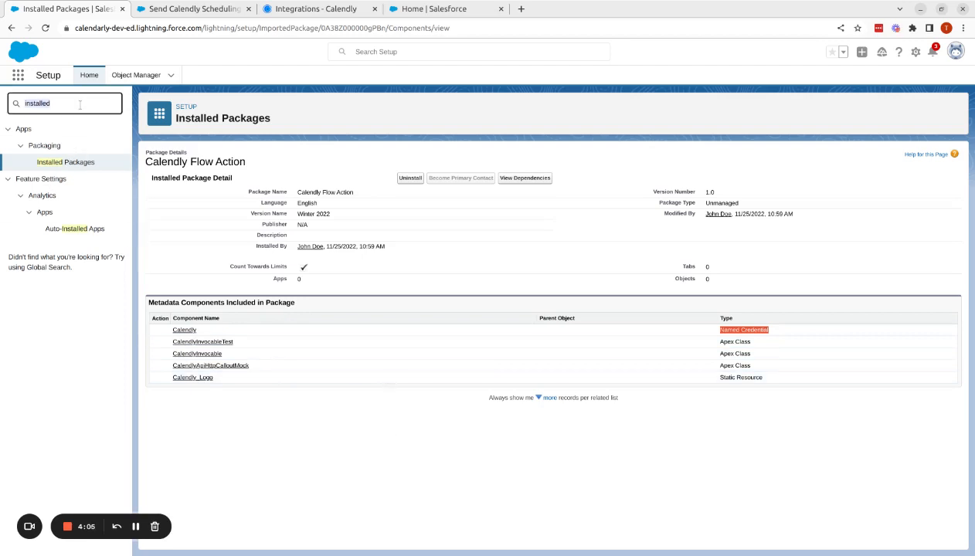
pyautogui.write('named')
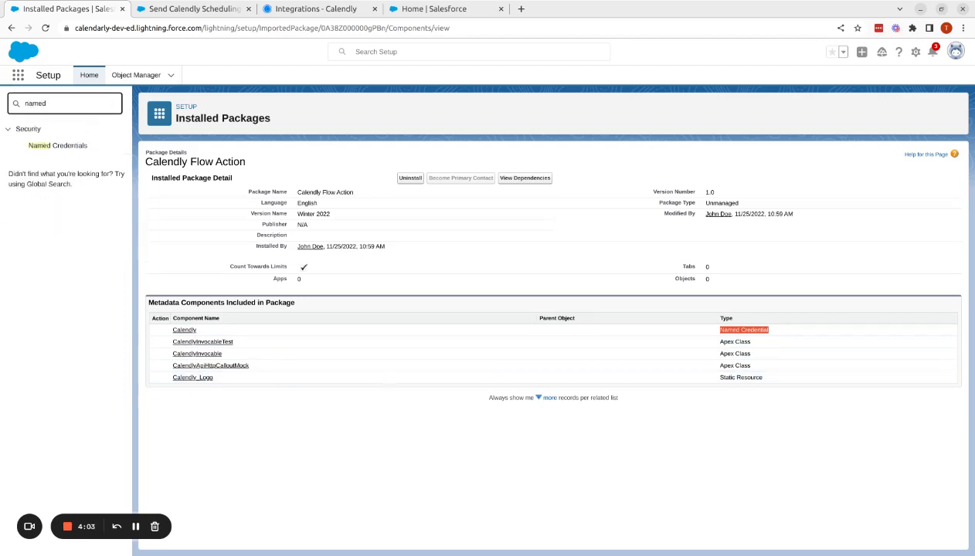
pyautogui.click(76, 146)
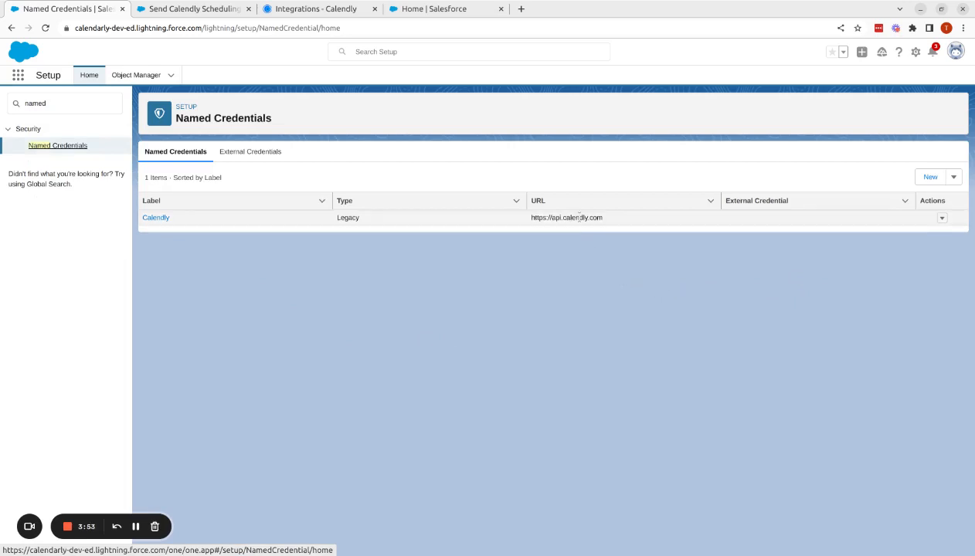
pyautogui.click(942, 219)
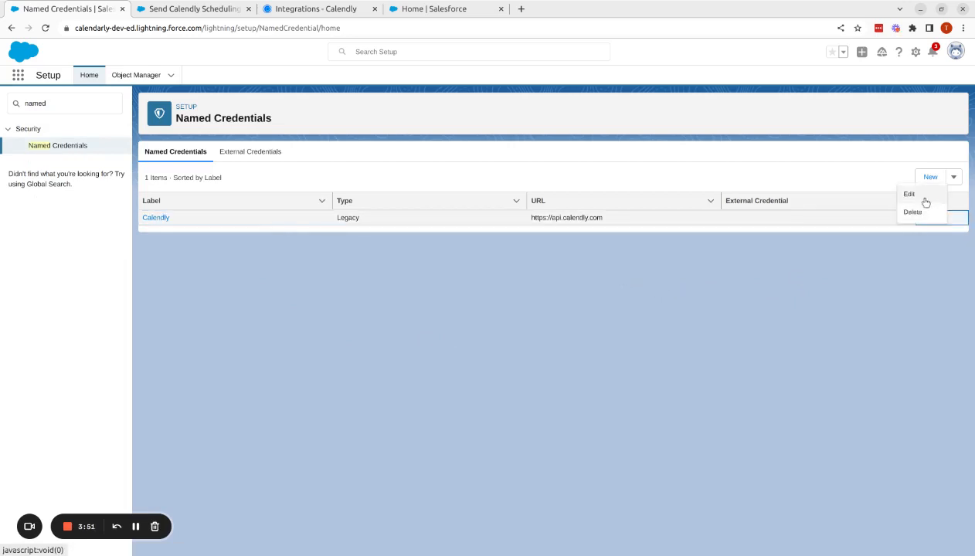
pyautogui.click(922, 198)
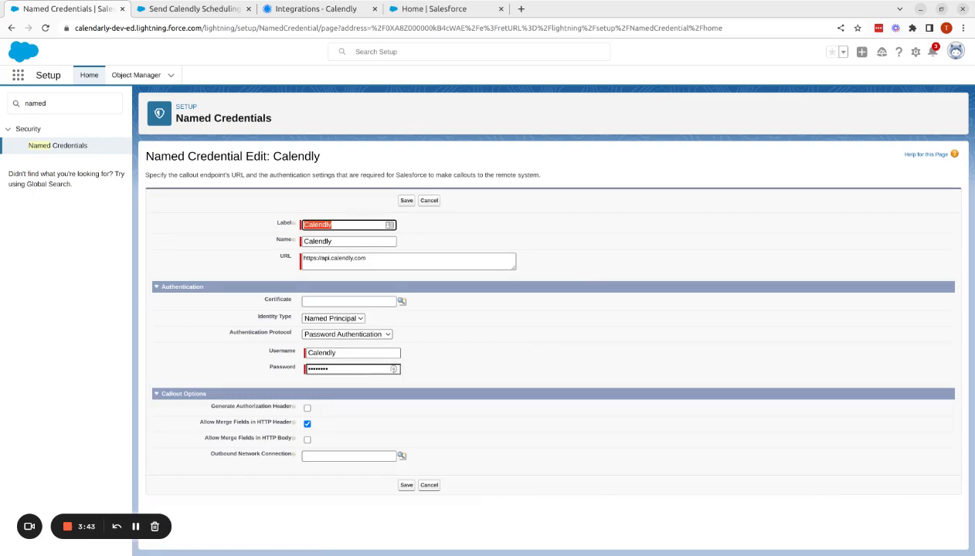
# Step: Switch to Calendly, create a personal access token named Salesforce under API and webhooks, and copy it
pyautogui.click(323, 11)
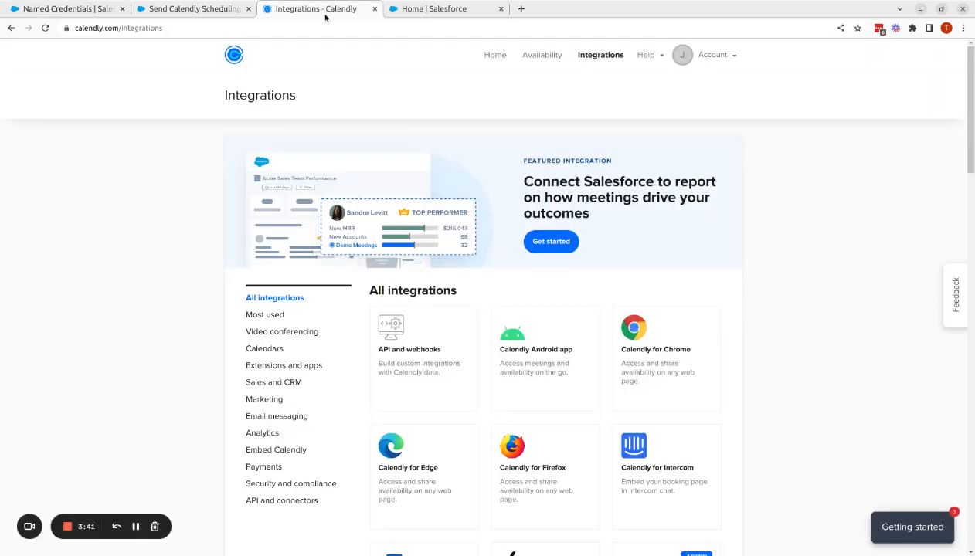
pyautogui.click(434, 342)
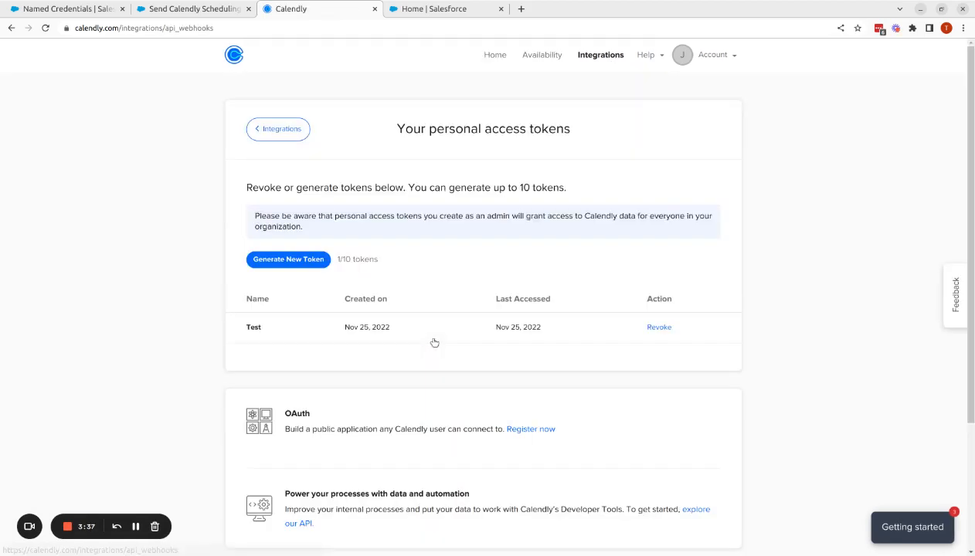
pyautogui.click(307, 263)
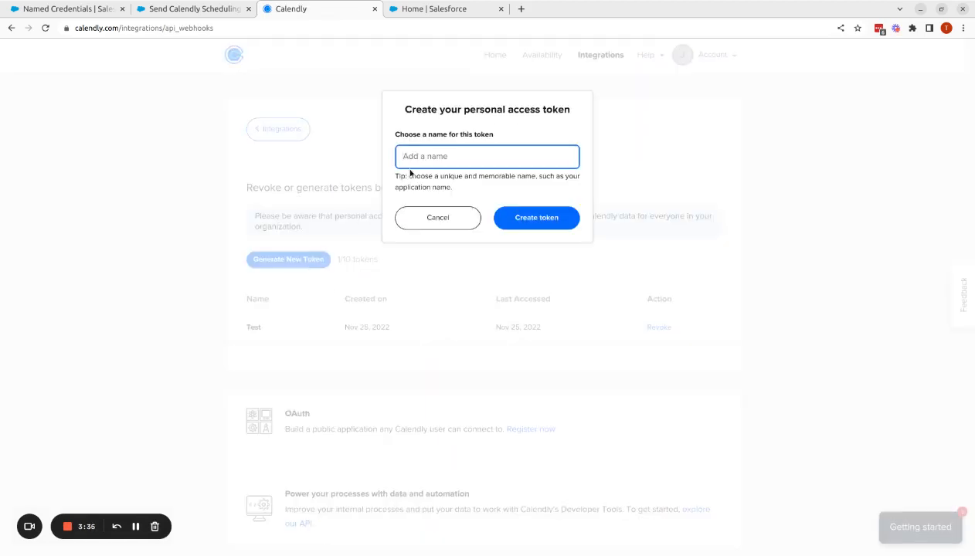
pyautogui.write('Salesforce')
pyautogui.click(547, 220)
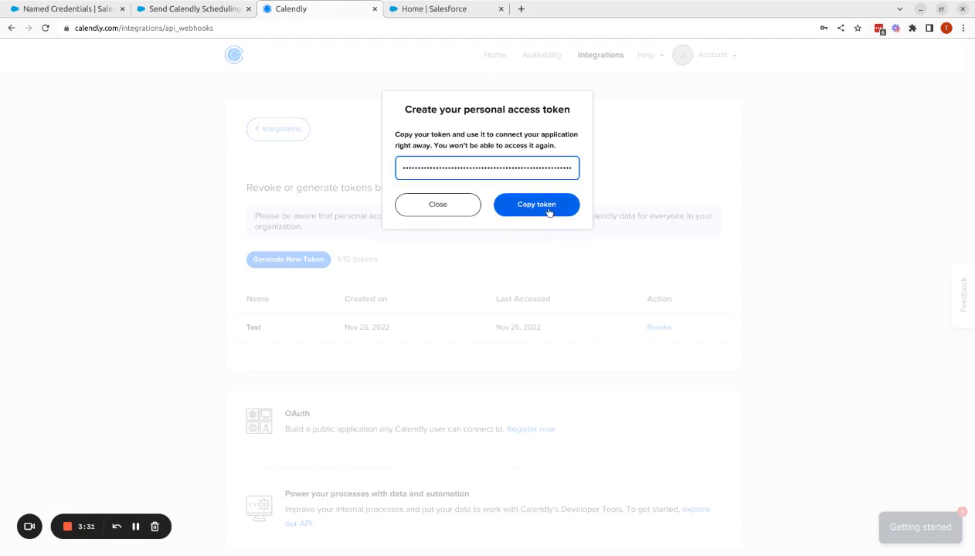
pyautogui.click(547, 210)
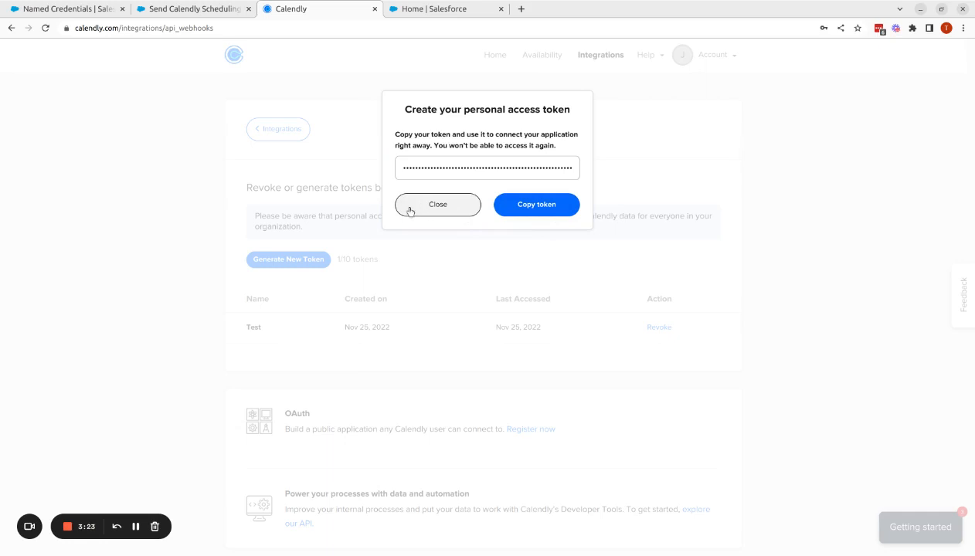
# Step: Return to the Salesforce named credential, replace its password with the copied Calendly access token, and save it
pyautogui.click(83, 15)
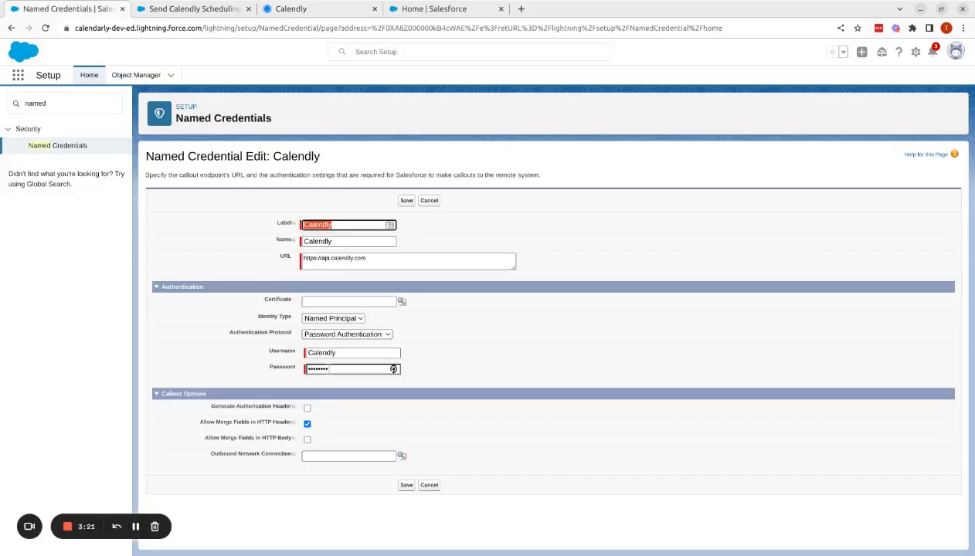
pyautogui.doubleClick(324, 368)
pyautogui.hotkey('ctrl', 'v')
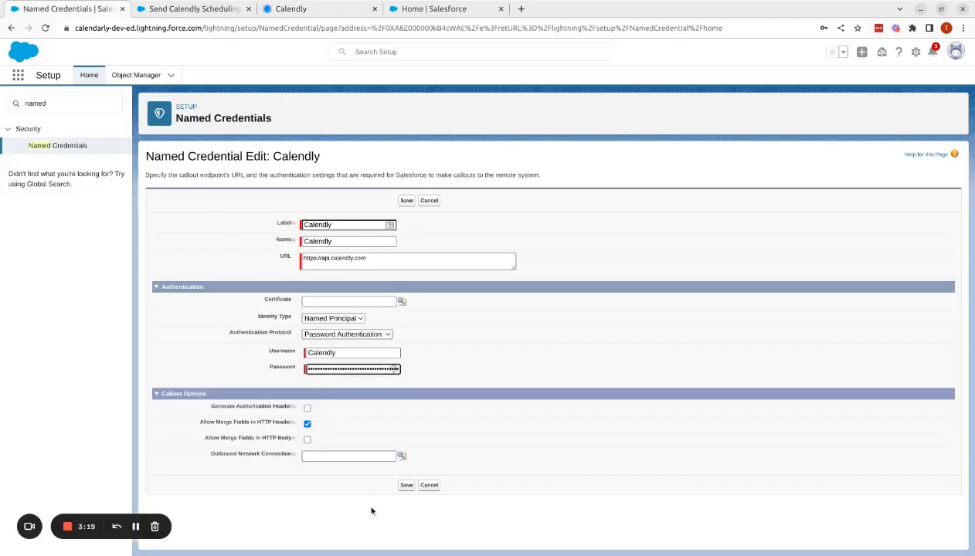
pyautogui.click(406, 487)
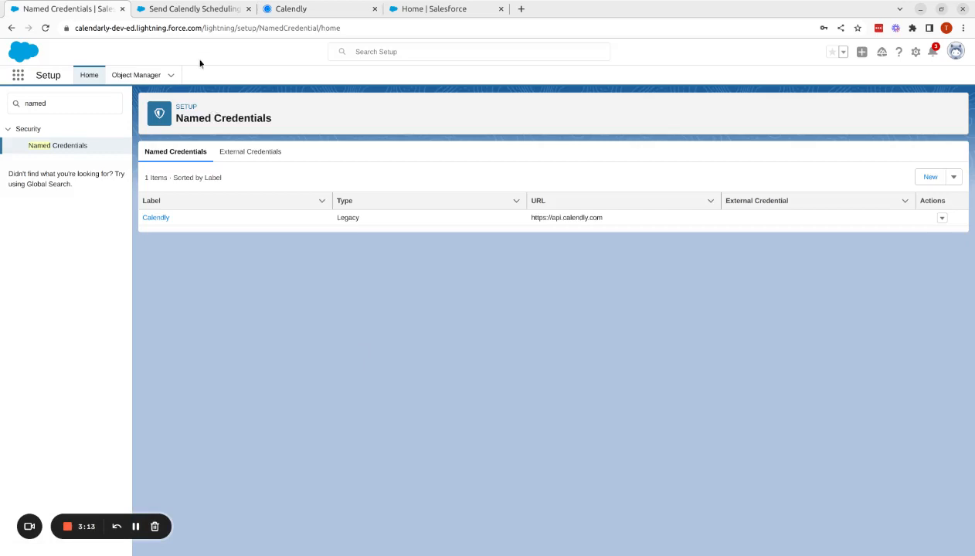
# Step: In the Send Calendly Scheduling Link flow, look up the Apex actions available for the asynchronous path without adding one
pyautogui.click(195, 9)
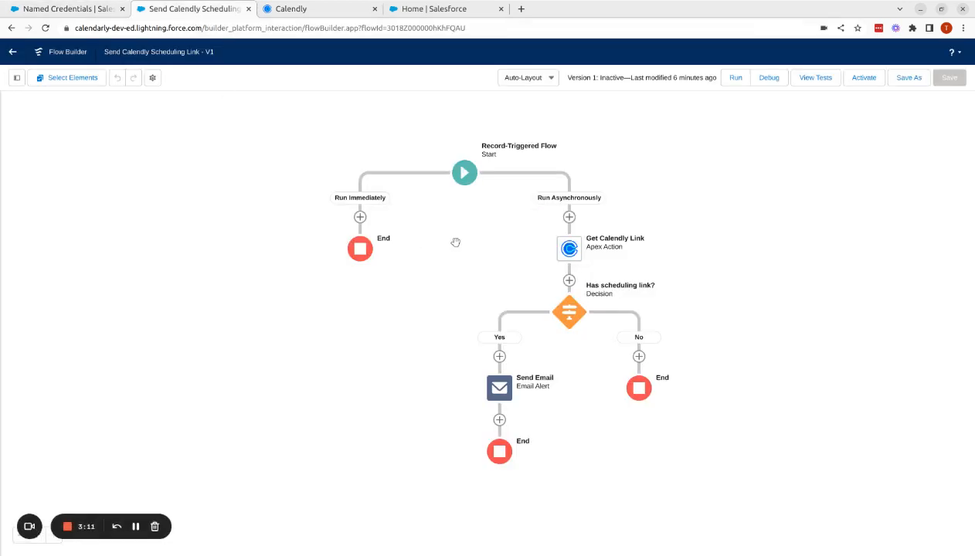
pyautogui.click(569, 218)
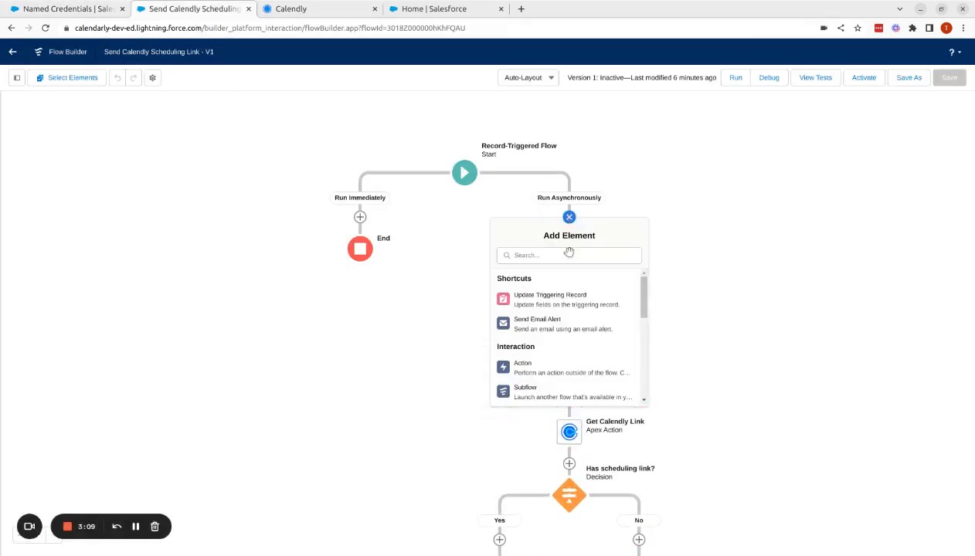
pyautogui.click(566, 374)
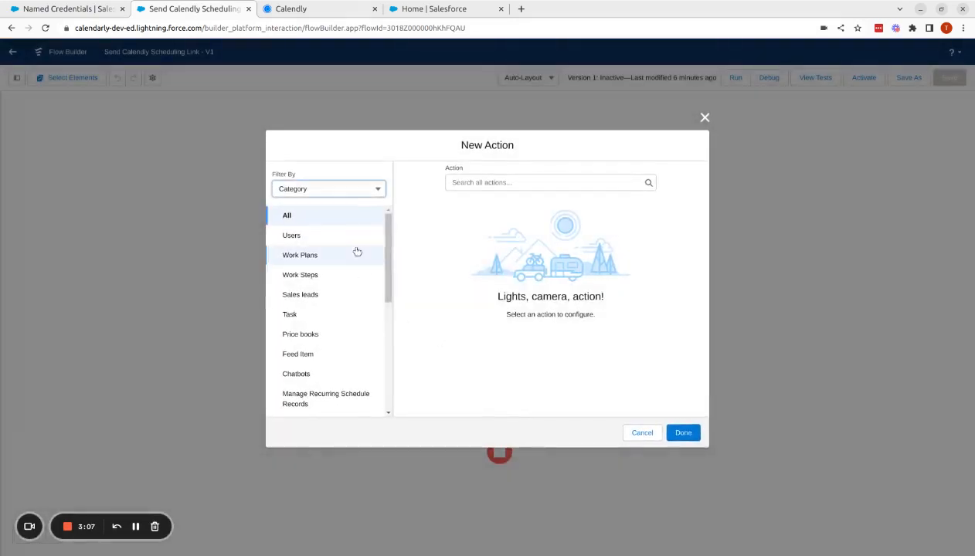
pyautogui.click(334, 191)
pyautogui.click(327, 233)
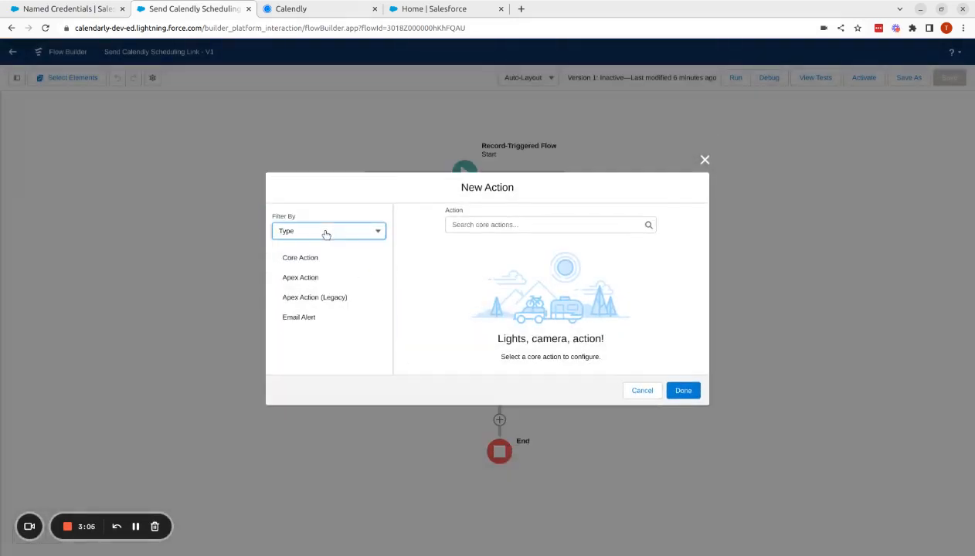
pyautogui.click(315, 278)
pyautogui.click(488, 225)
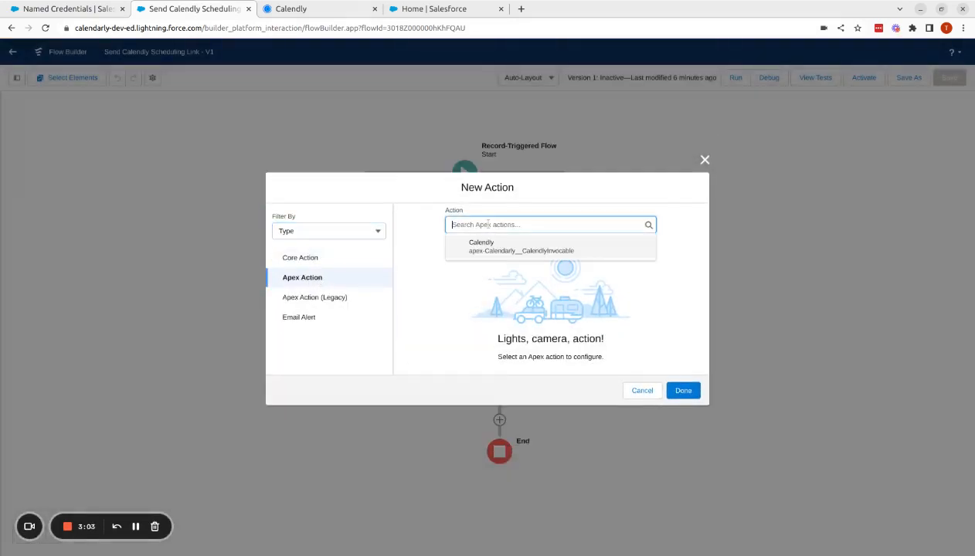
pyautogui.click(706, 161)
# Step: Review the Get Calendly Link action's emails input and stored output variable, leaving its settings unchanged
pyautogui.click(569, 247)
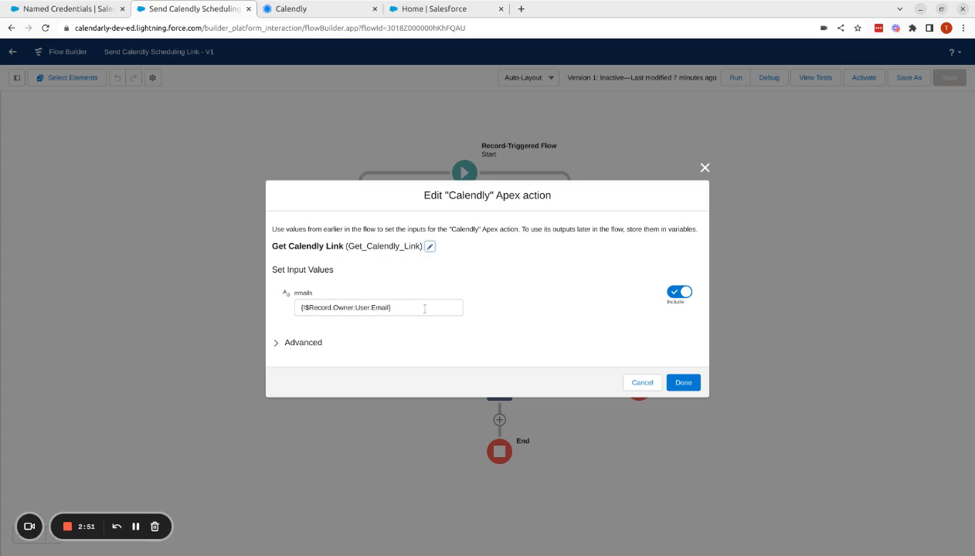
pyautogui.click(317, 343)
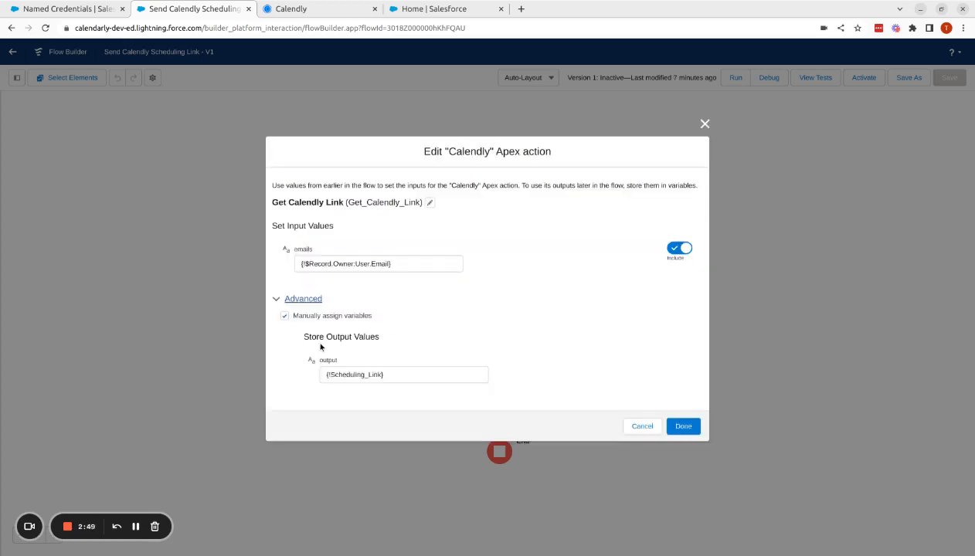
pyautogui.click(397, 375)
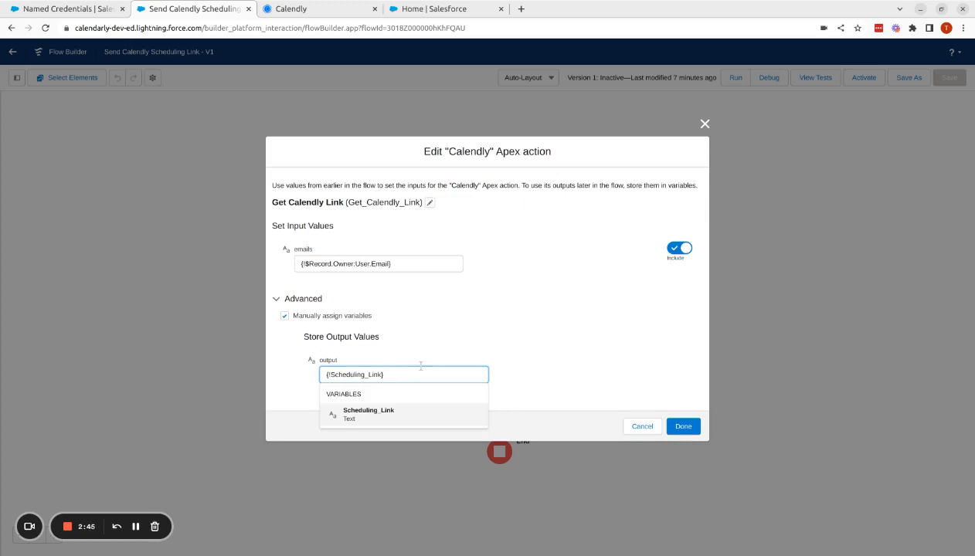
pyautogui.click(537, 293)
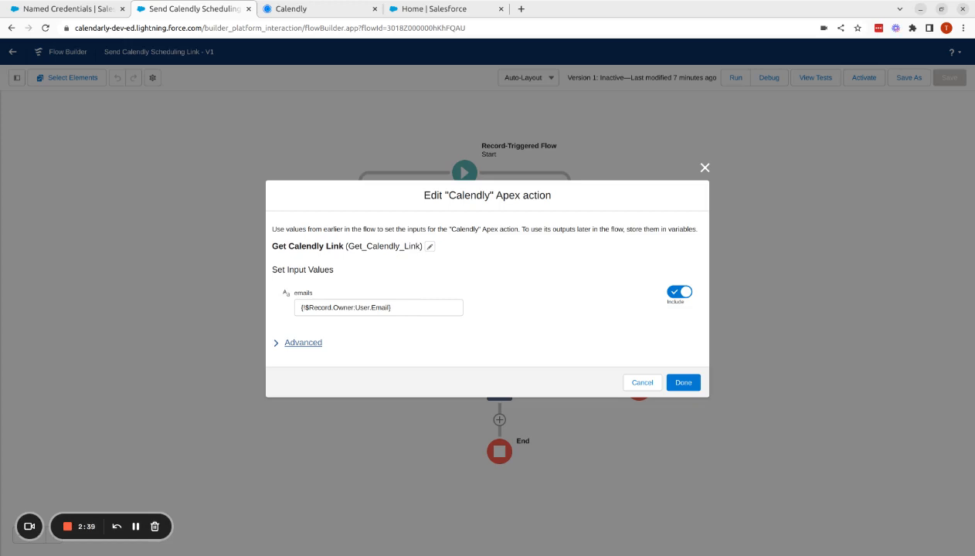
pyautogui.click(704, 167)
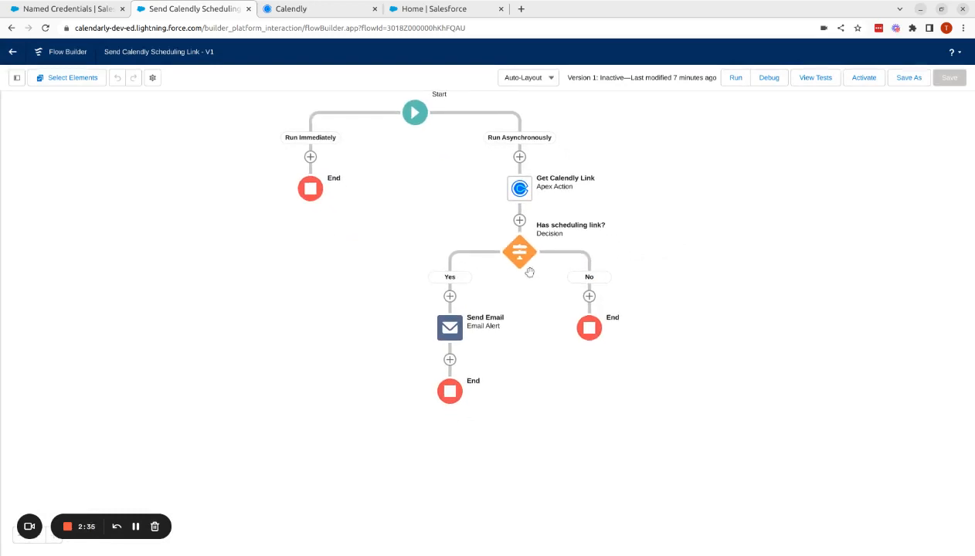
# Step: Review the condition of the Has scheduling link? decision and the input values of the Send Email alert
pyautogui.click(521, 259)
pyautogui.click(502, 366)
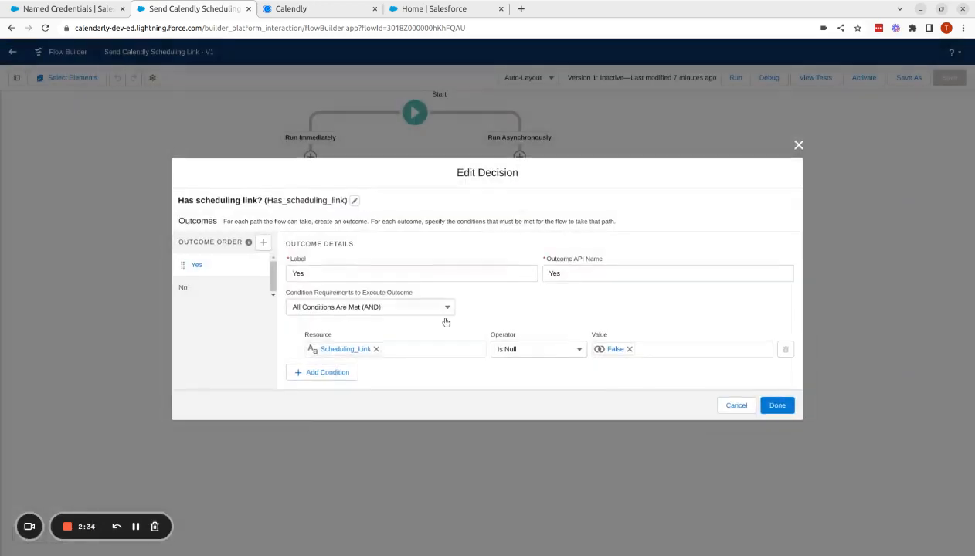
pyautogui.click(800, 145)
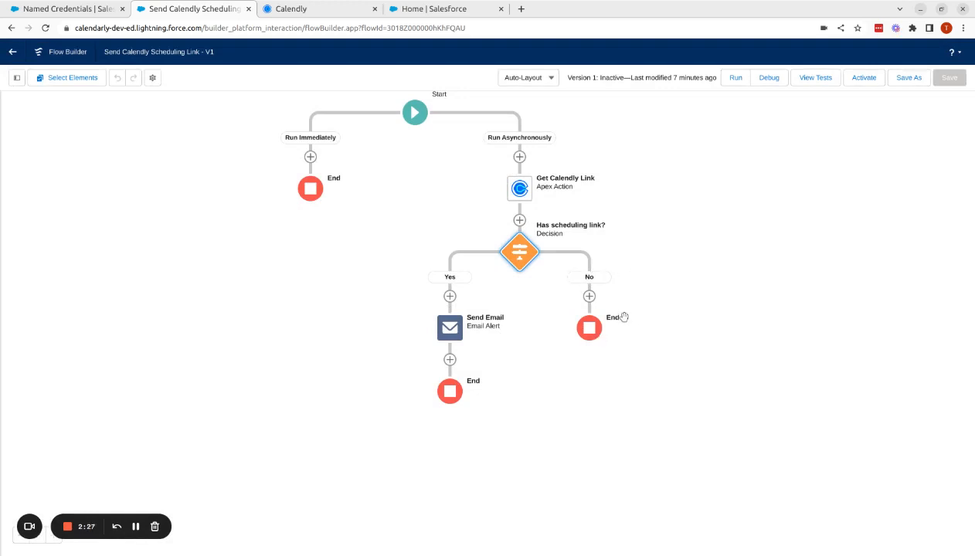
pyautogui.doubleClick(449, 327)
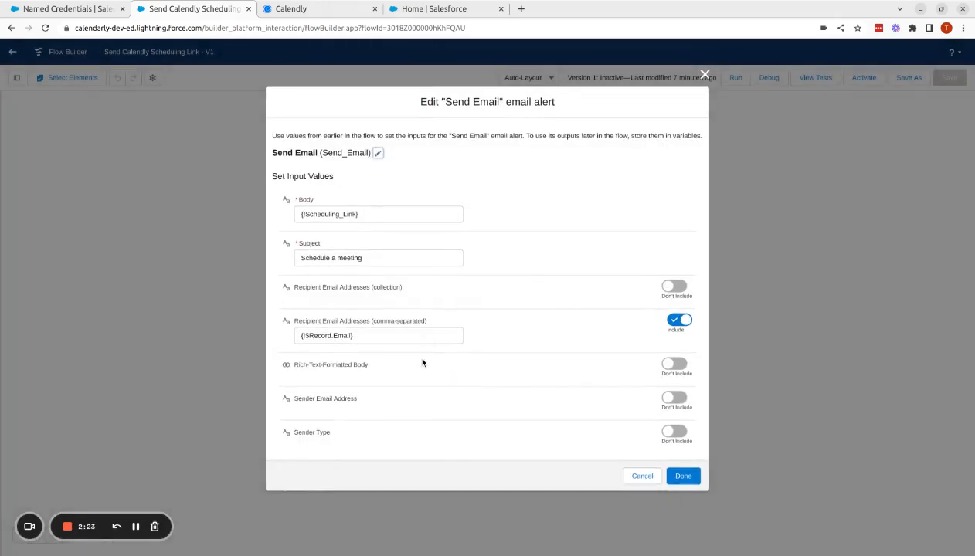
pyautogui.click(703, 76)
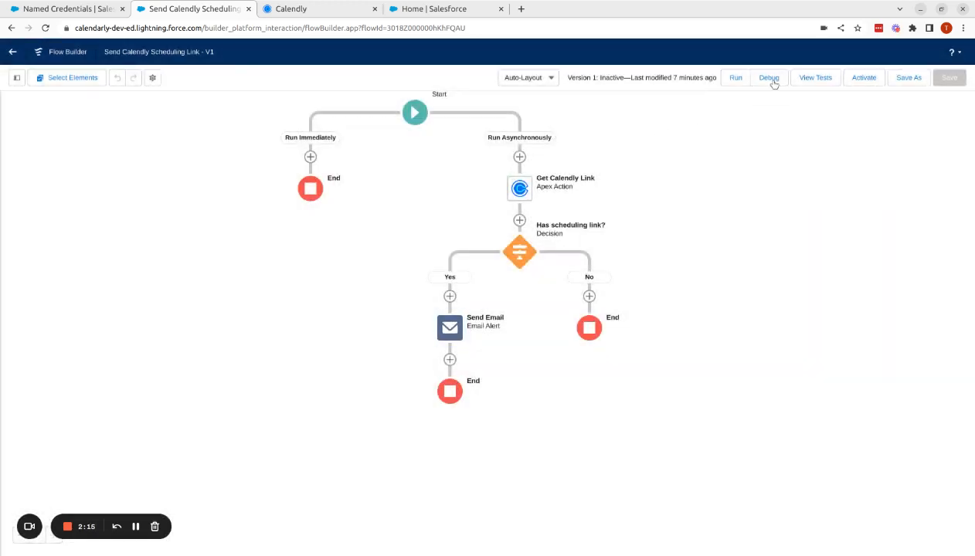
# Step: Debug the flow along the Run Asynchronously path, using the suggested lead as the triggering record
pyautogui.click(774, 80)
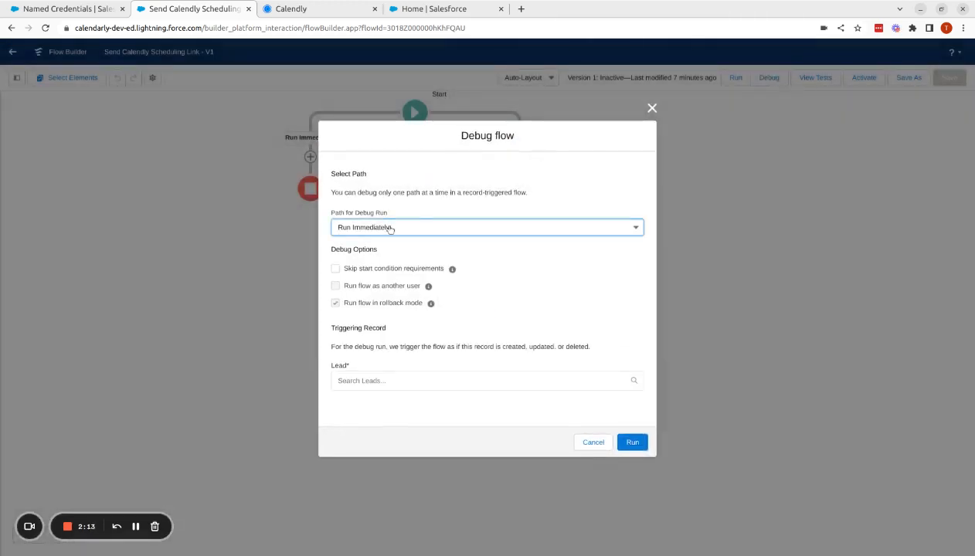
pyautogui.click(445, 227)
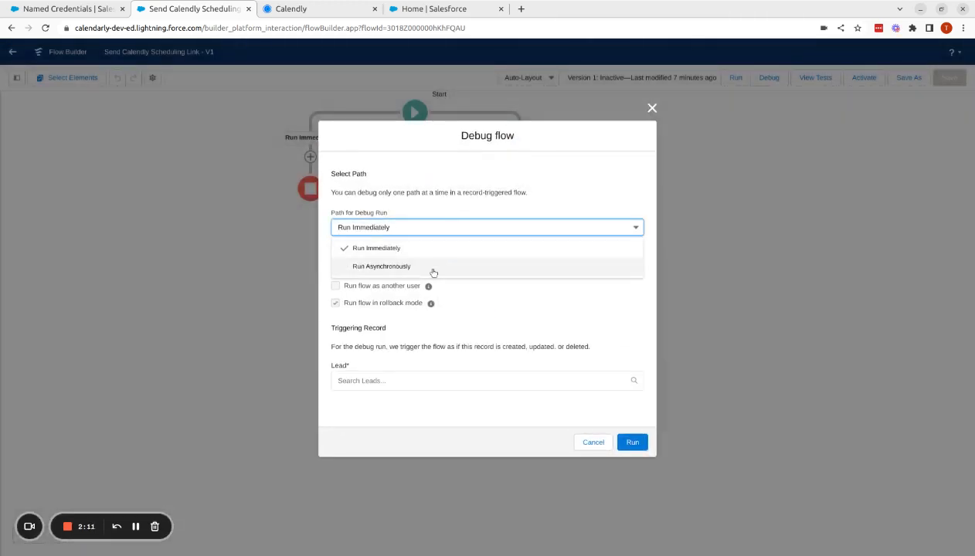
pyautogui.click(433, 271)
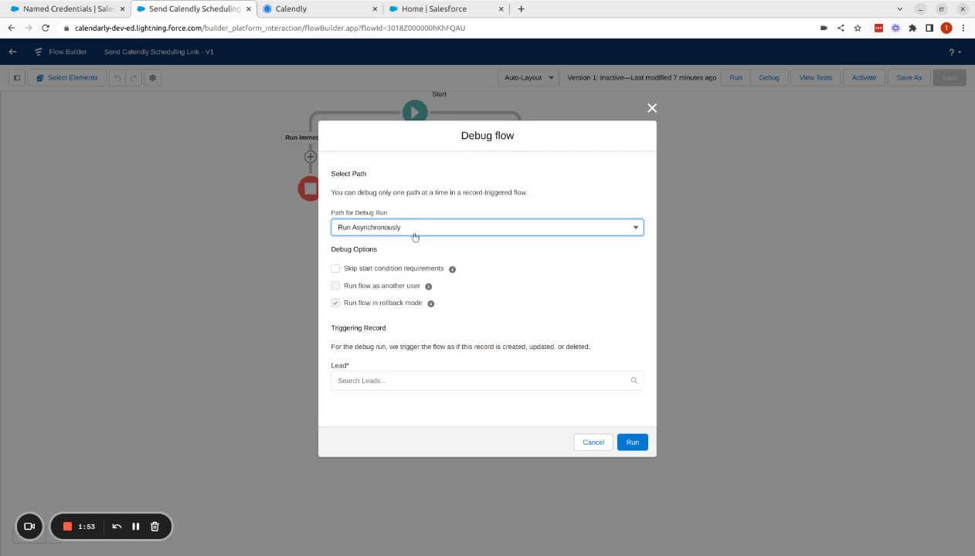
pyautogui.click(431, 380)
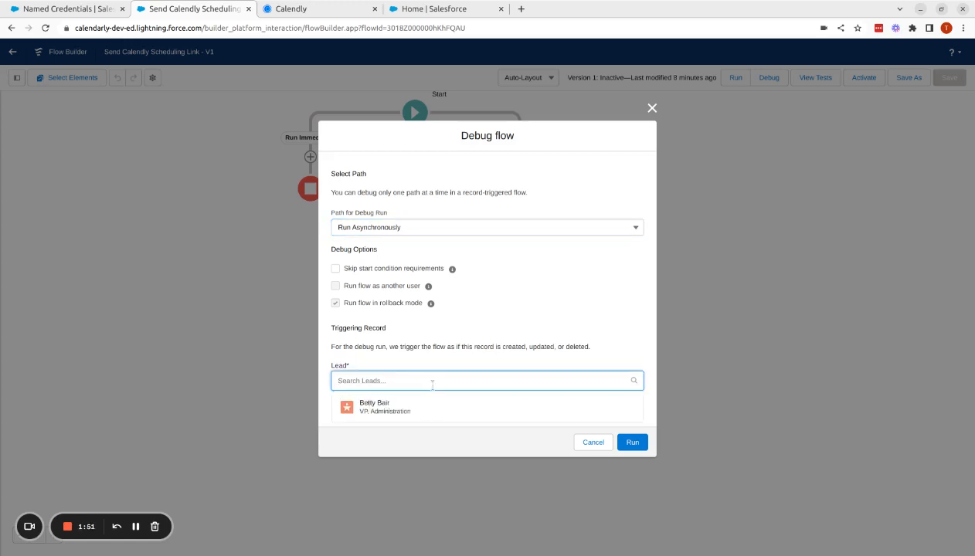
pyautogui.click(430, 408)
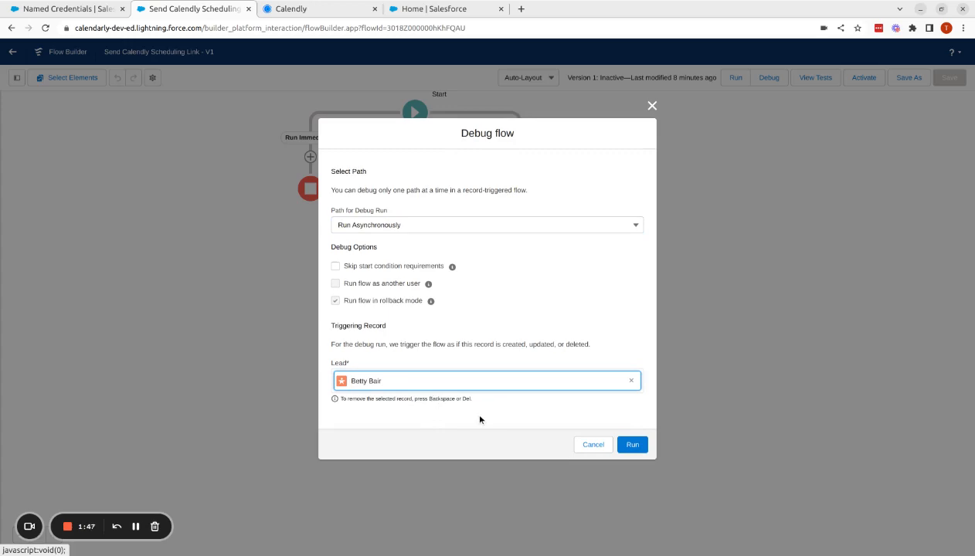
pyautogui.click(632, 446)
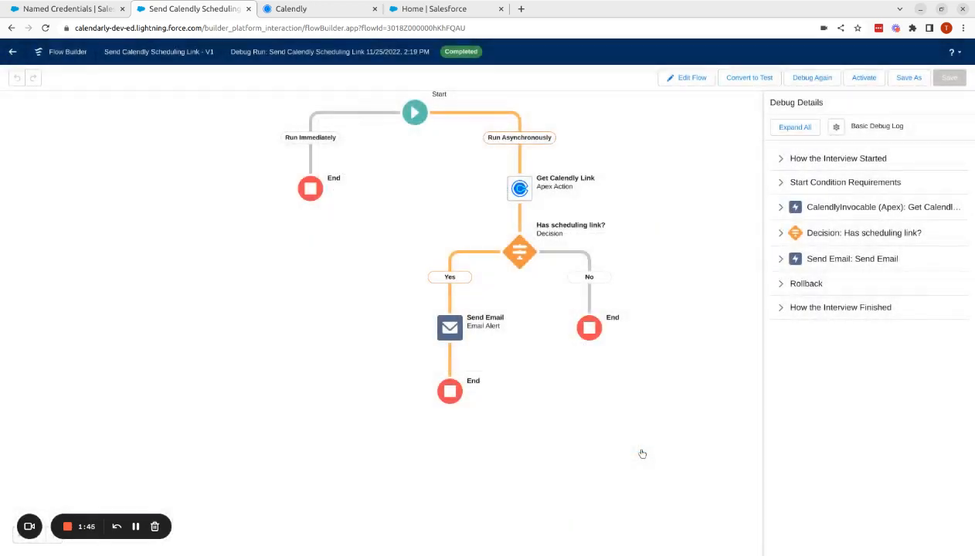
# Step: Examine the Get Calendly Link action in the debug details and highlight the scheduling link it outputs
pyautogui.click(778, 210)
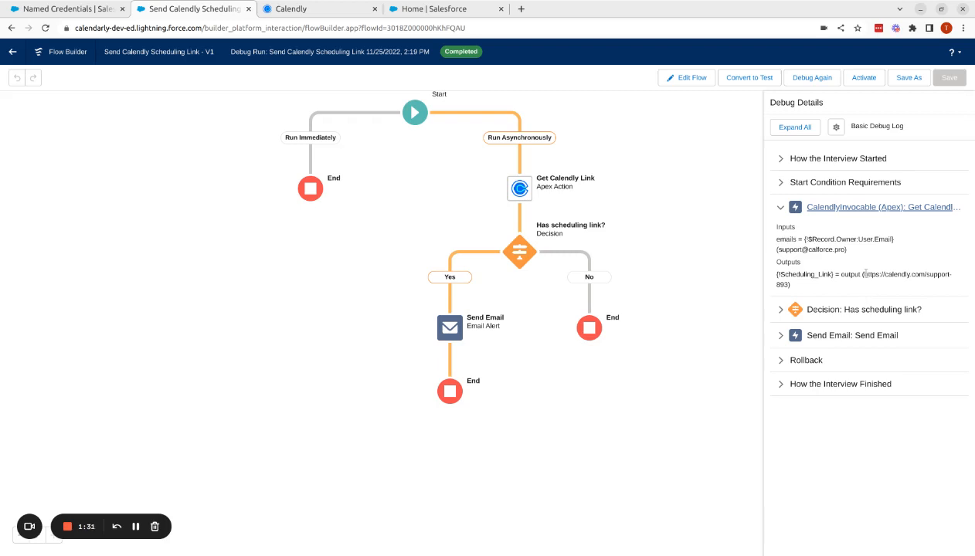
pyautogui.moveTo(864, 274); pyautogui.dragTo(791, 289)
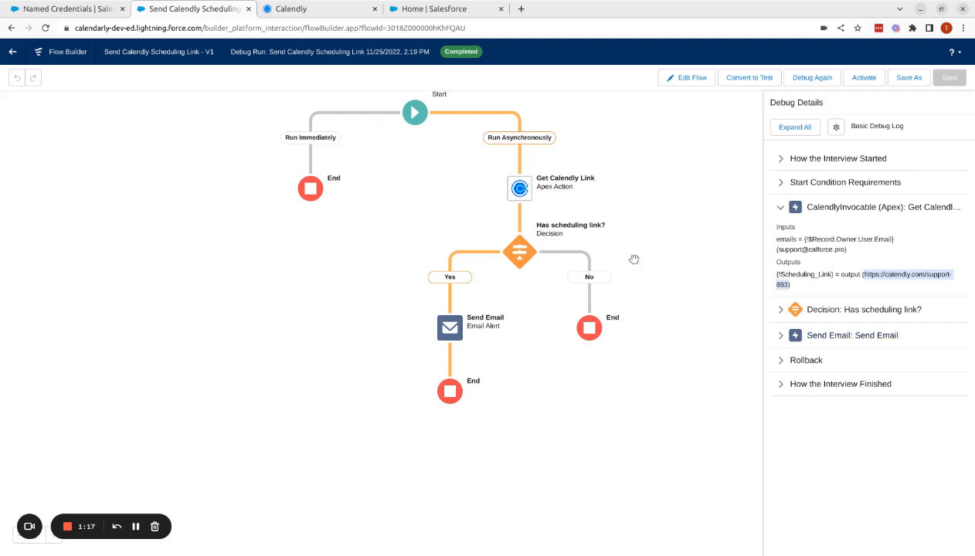
pyautogui.moveTo(640, 247); pyautogui.dragTo(649, 290)
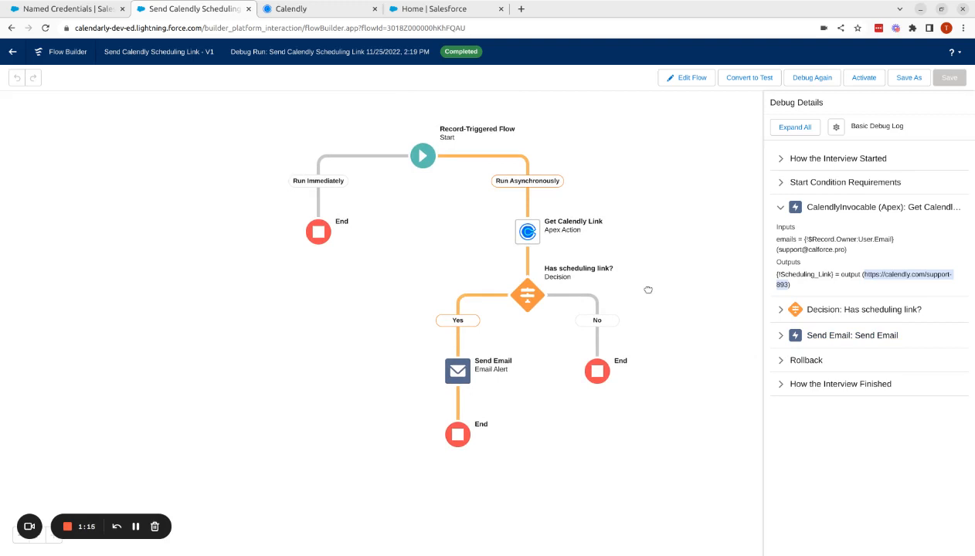